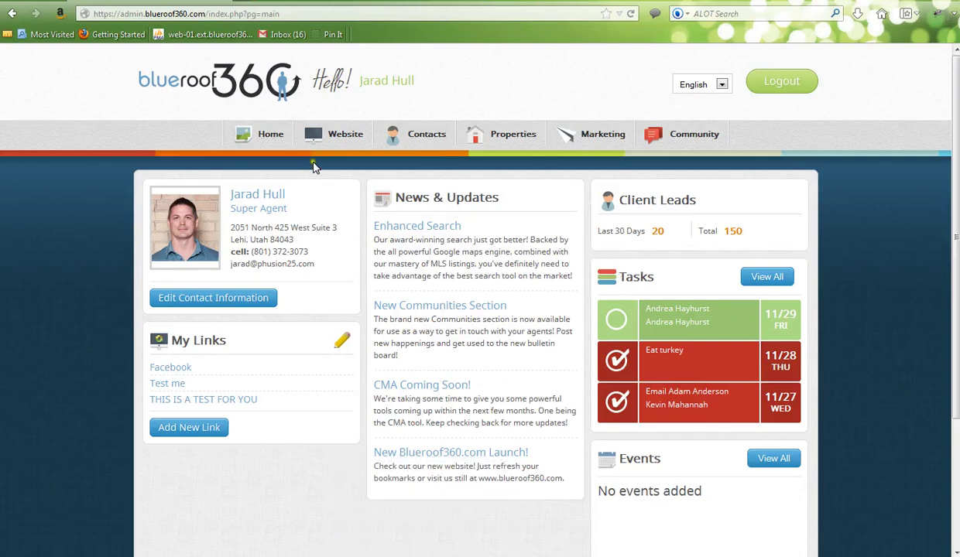
Open the Build Pages site map from the Website menu and bring up Buy a Home's options
mouse_move(348, 140)
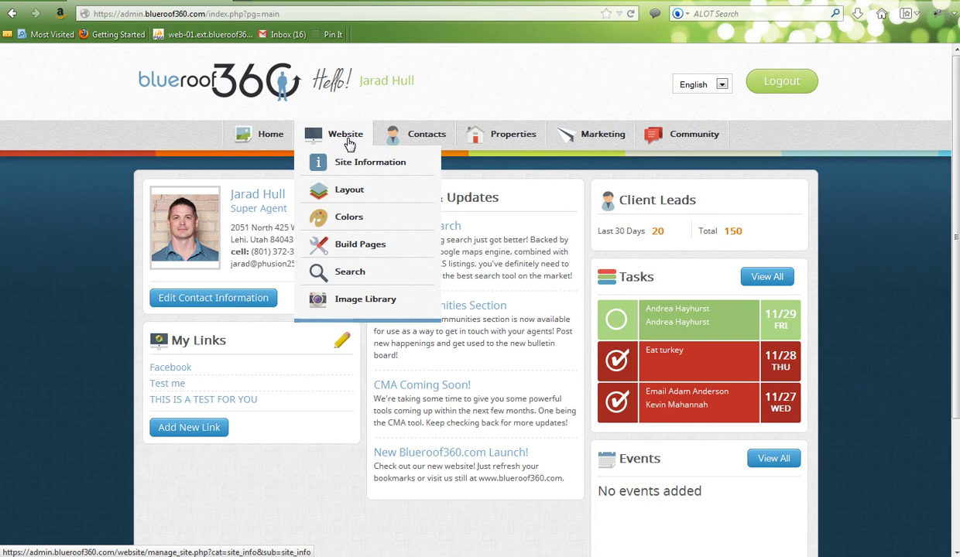
left_click(358, 244)
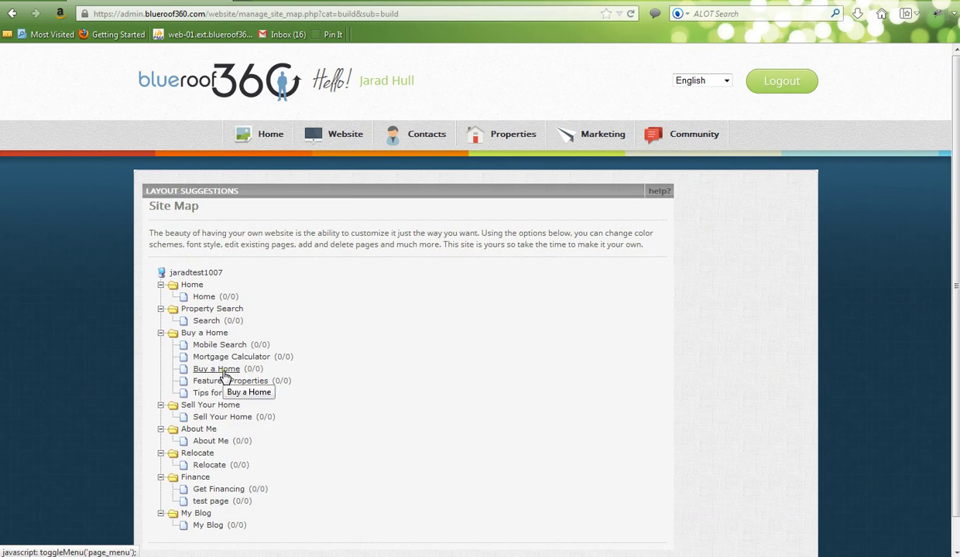
left_click(224, 374)
Choose Edit for the Buy a Home page to load it in the page editor
left_click(207, 383)
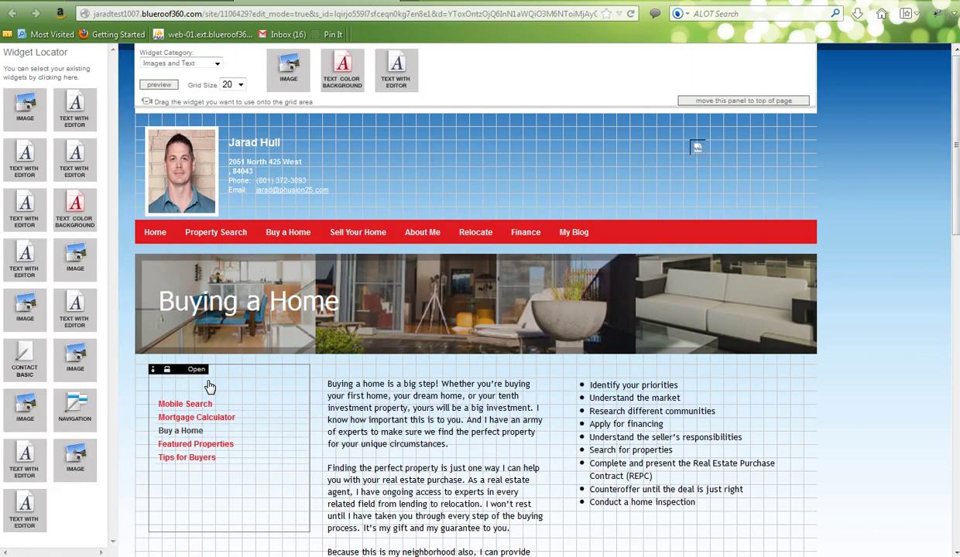
Try grid size 11, then turn the layout grid off and locate the sidebar navigation widget
left_click(238, 84)
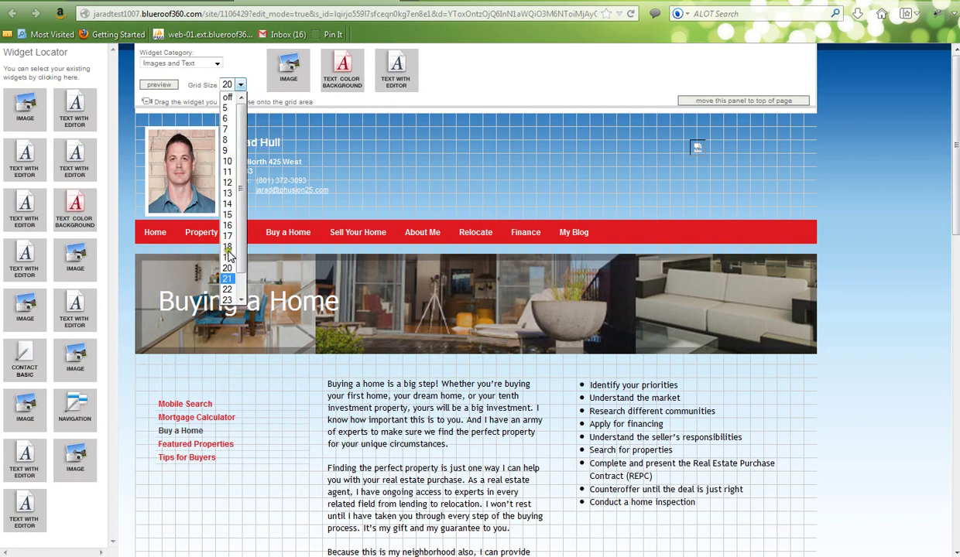
left_click(227, 173)
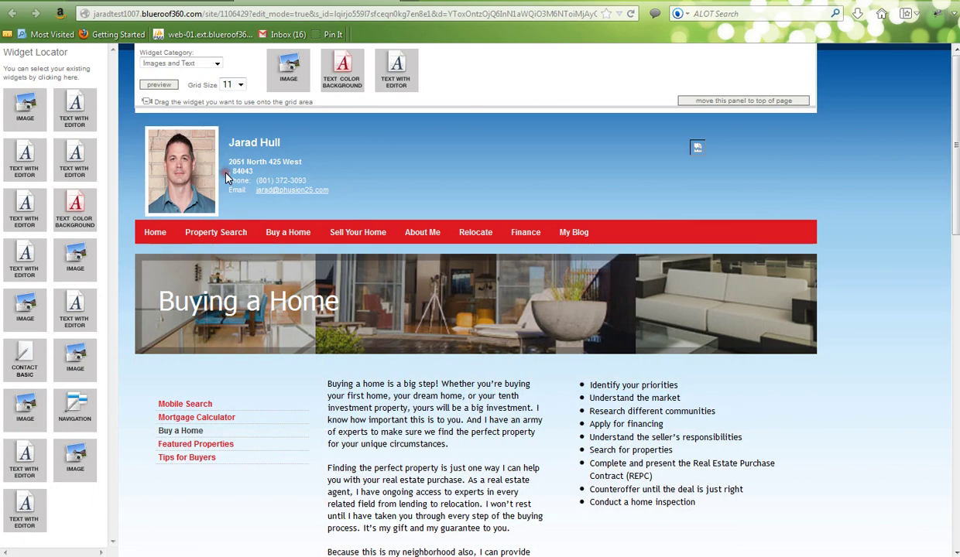
left_click(242, 86)
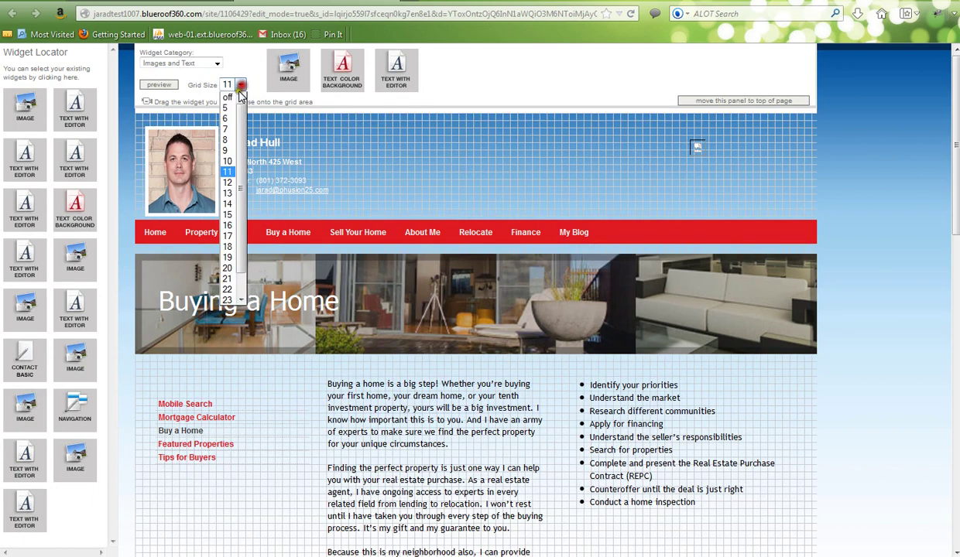
left_click(231, 100)
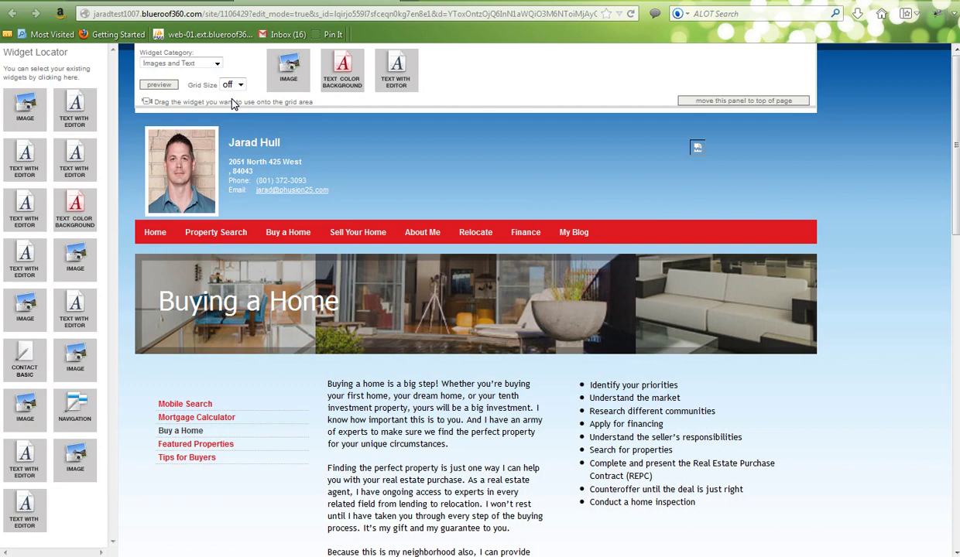
left_click(82, 377)
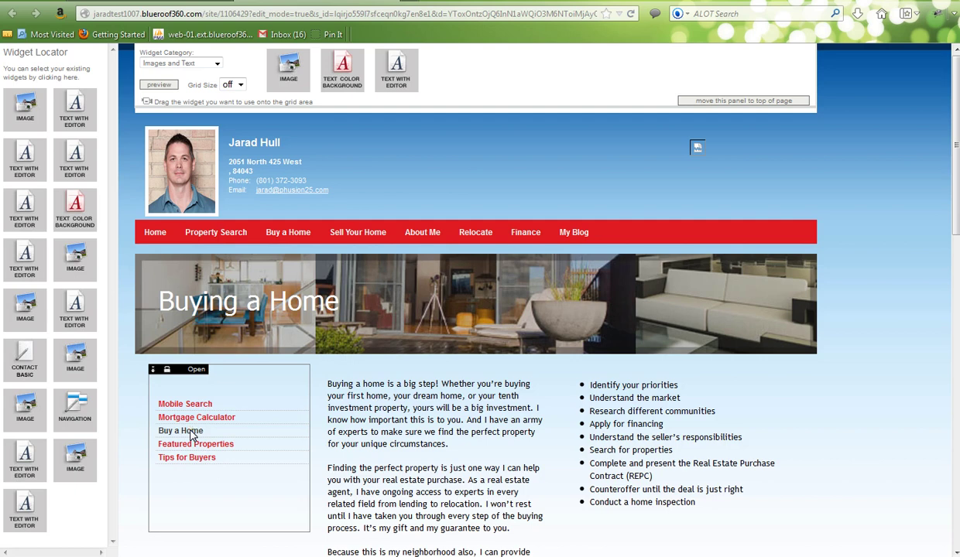
left_click(79, 411)
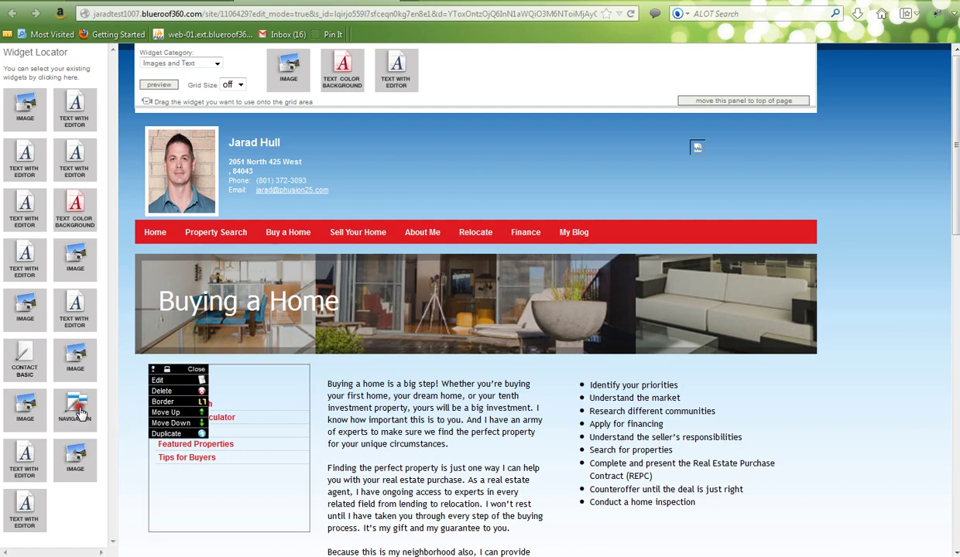
left_click(195, 371)
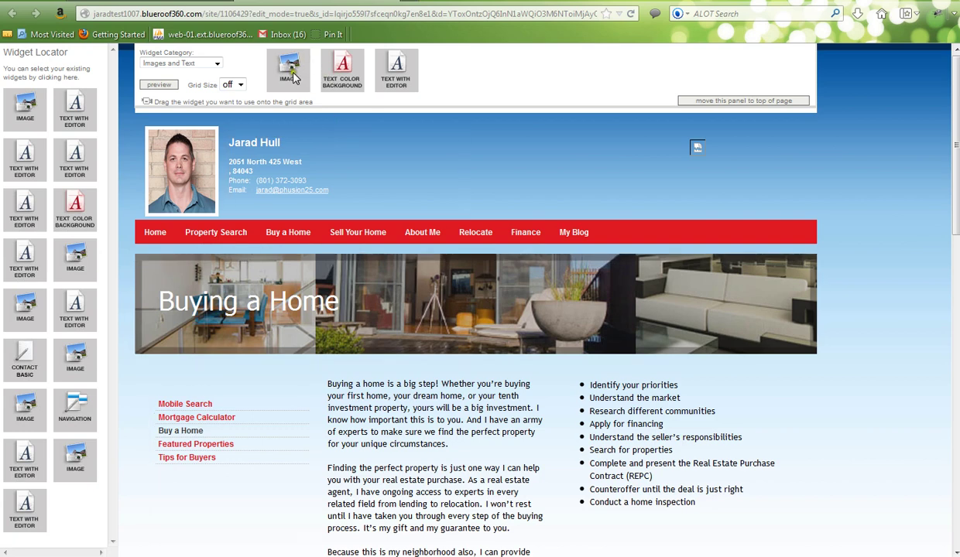
left_click_drag(293, 70, 183, 498)
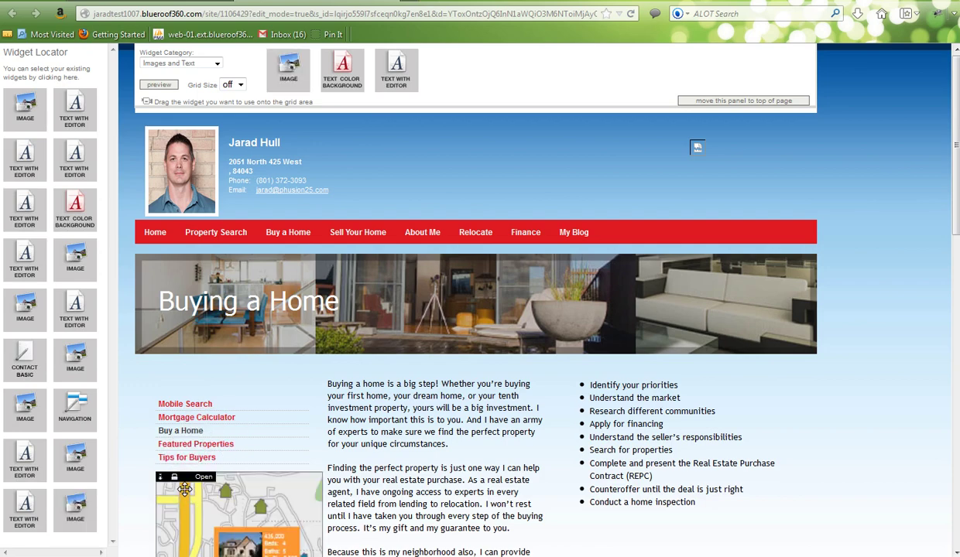
scroll(184, 490, "down", 5)
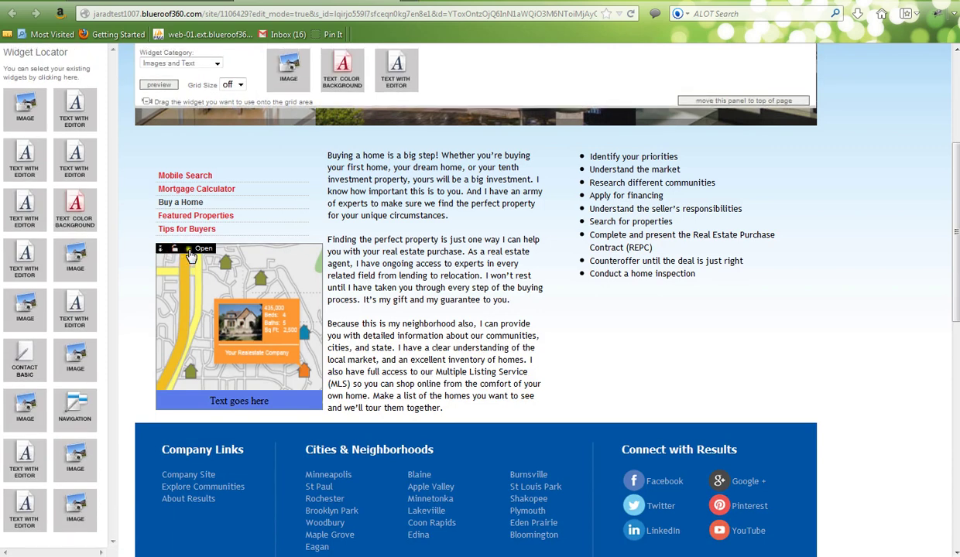
left_click(199, 250)
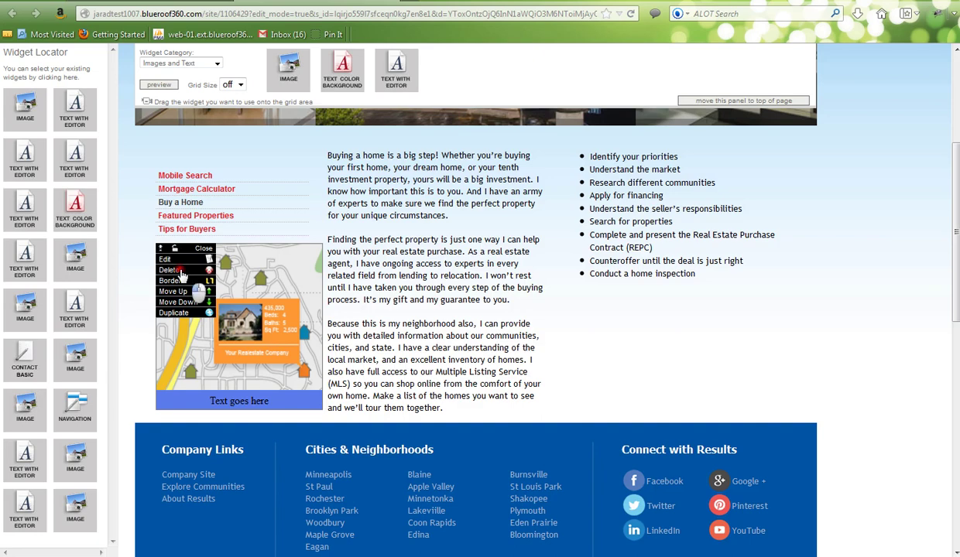
left_click(178, 270)
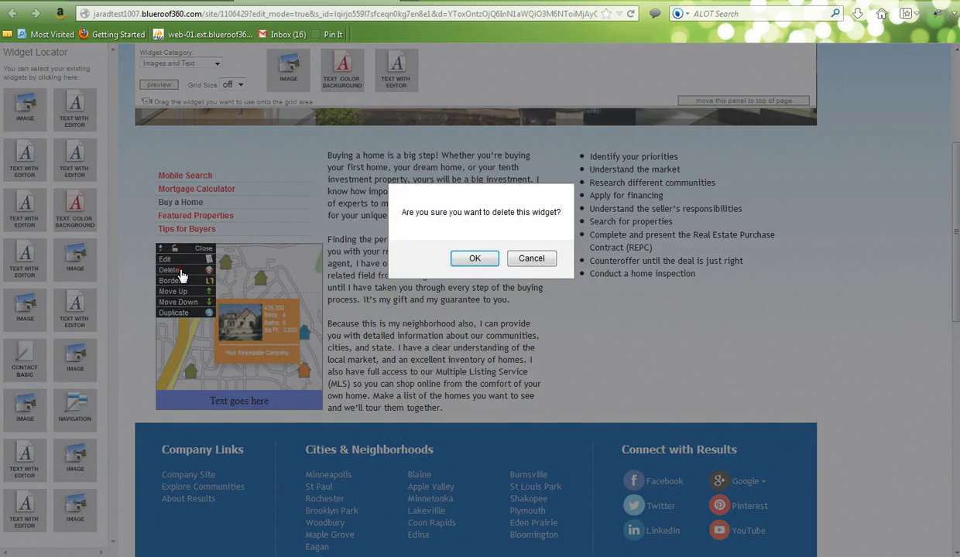
left_click(476, 263)
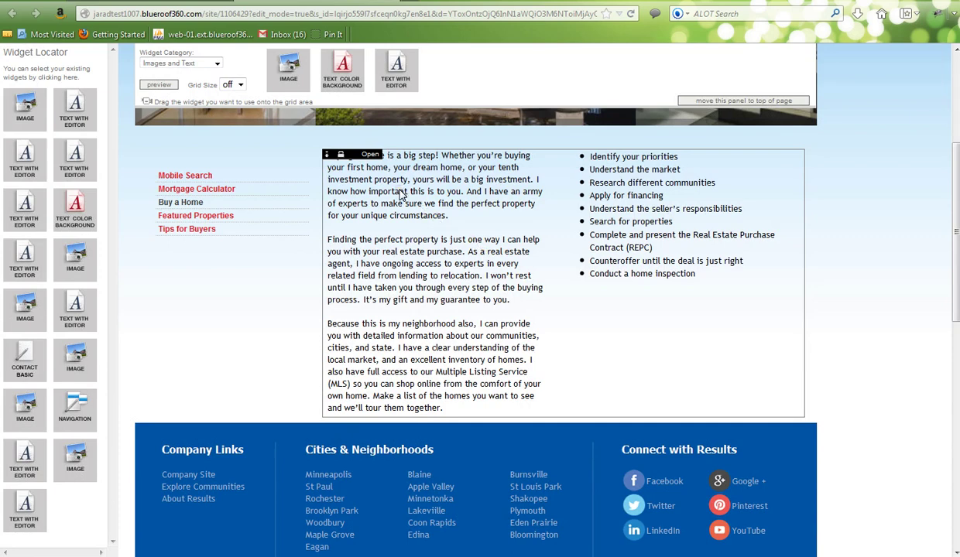
left_click(368, 156)
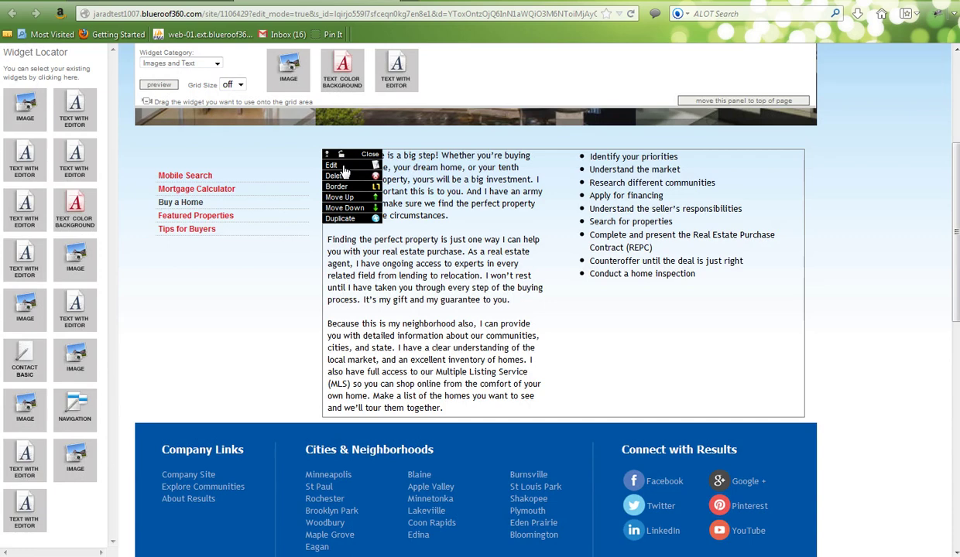
left_click(341, 167)
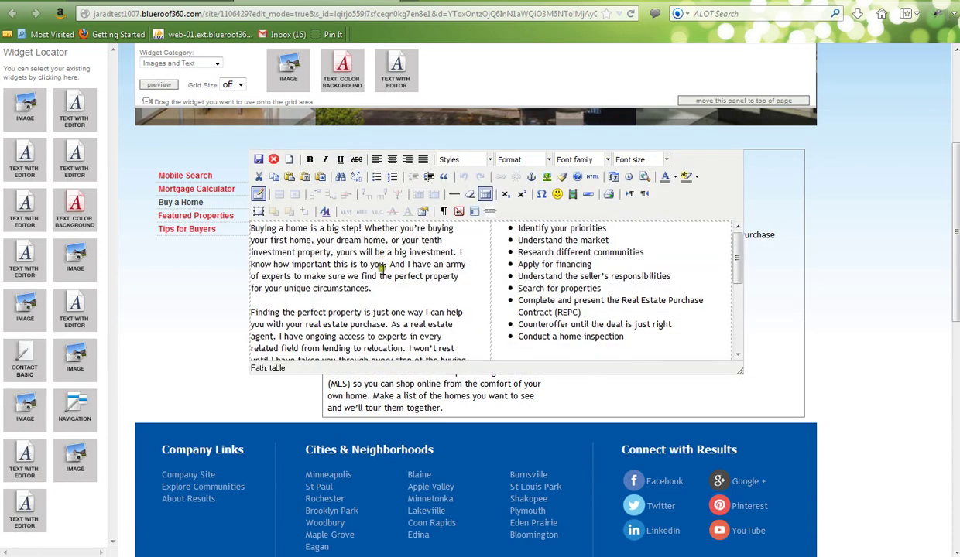
left_click(320, 177)
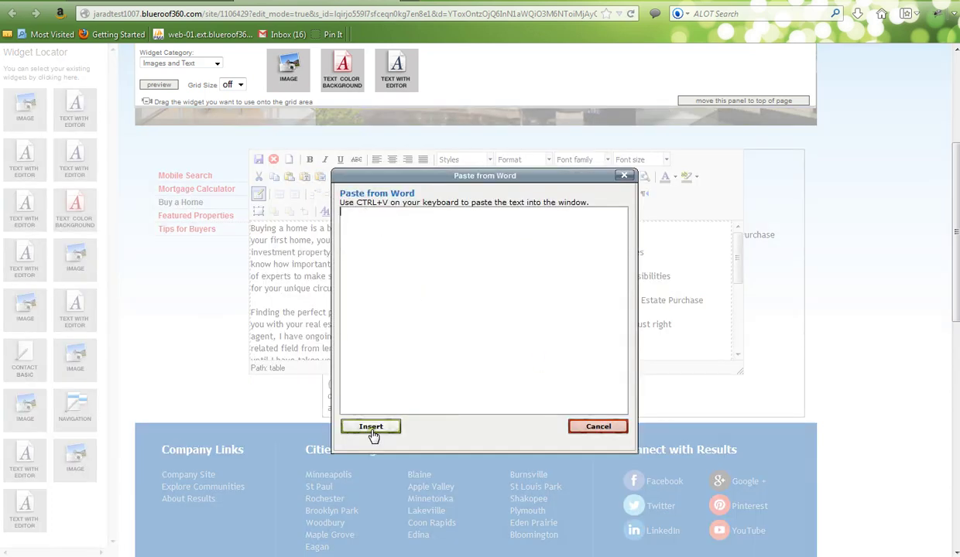
left_click(580, 429)
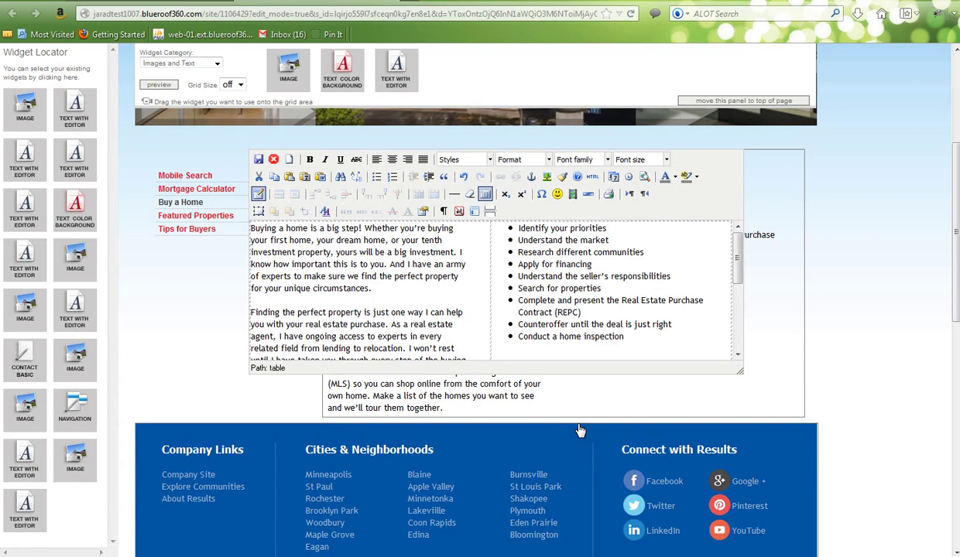
left_click(593, 178)
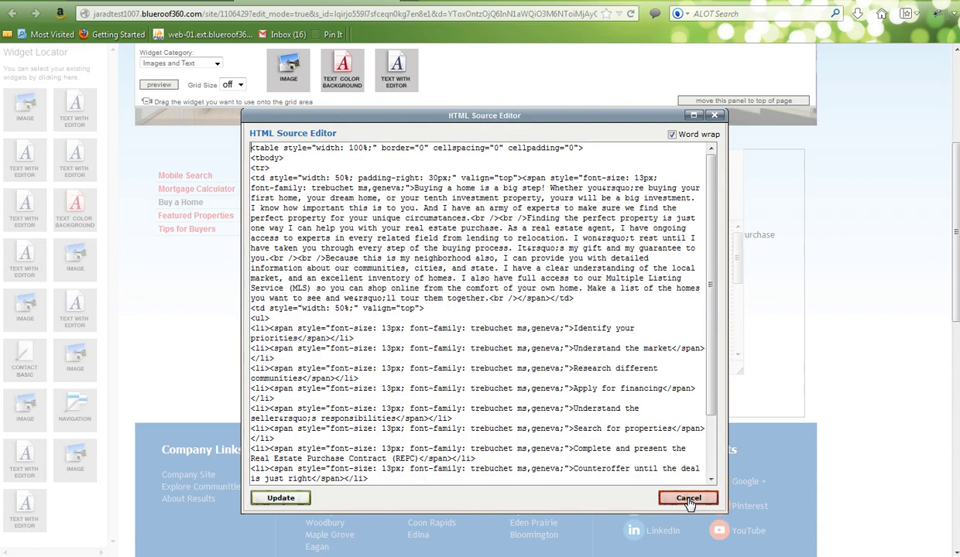
left_click(688, 499)
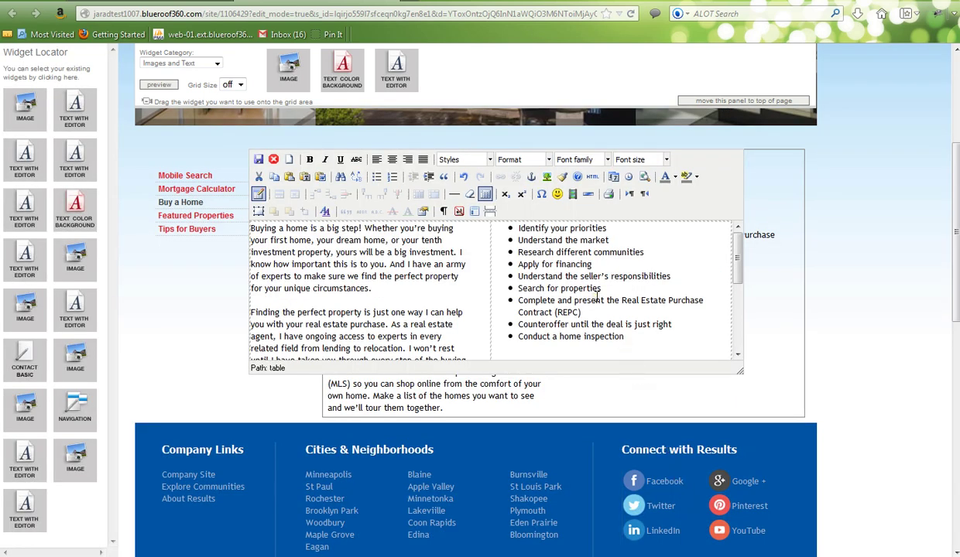
left_click(548, 179)
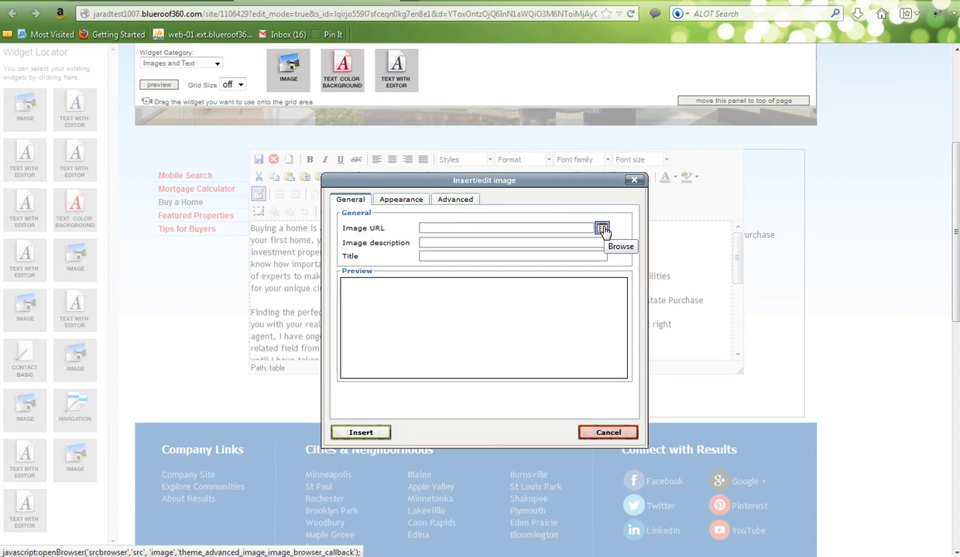
left_click(617, 436)
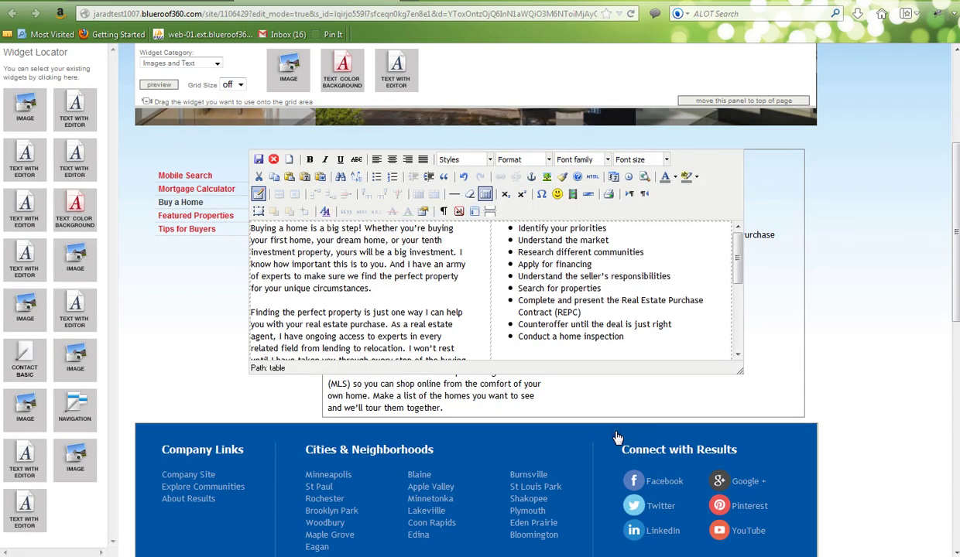
left_click(261, 165)
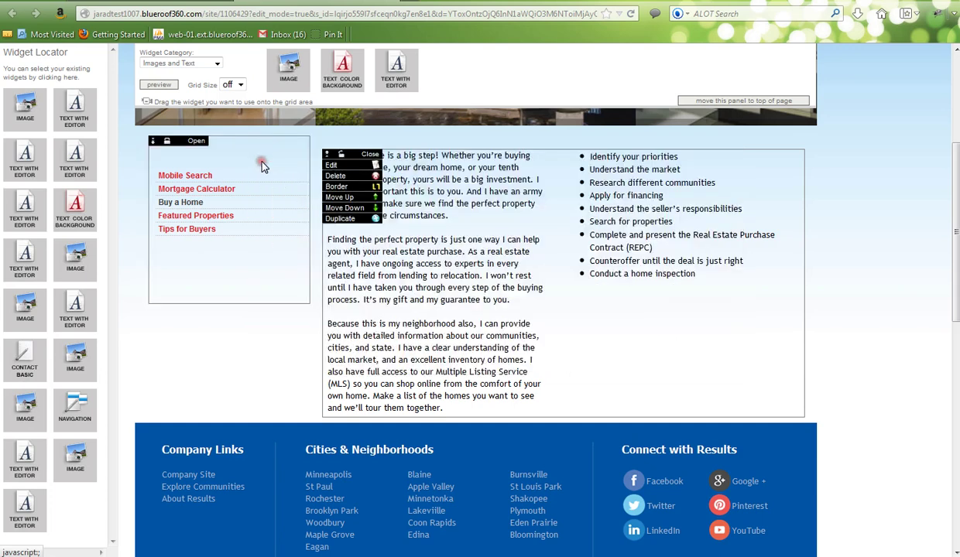
left_click(370, 155)
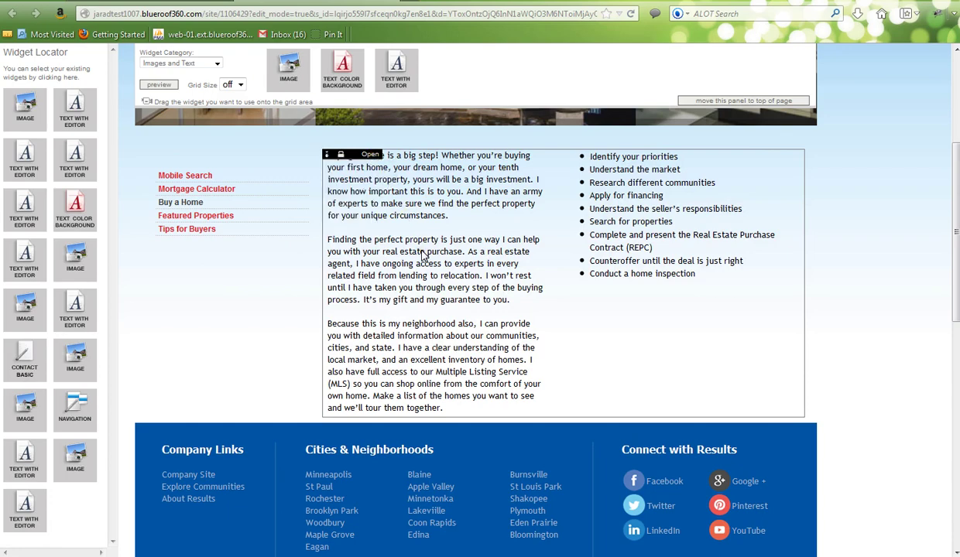
scroll(424, 256, "up", 5)
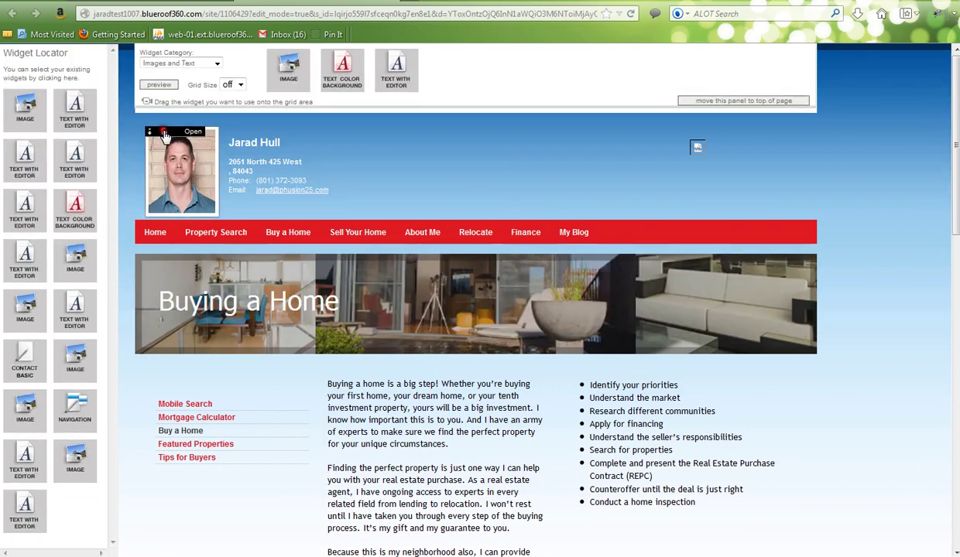
left_click(191, 132)
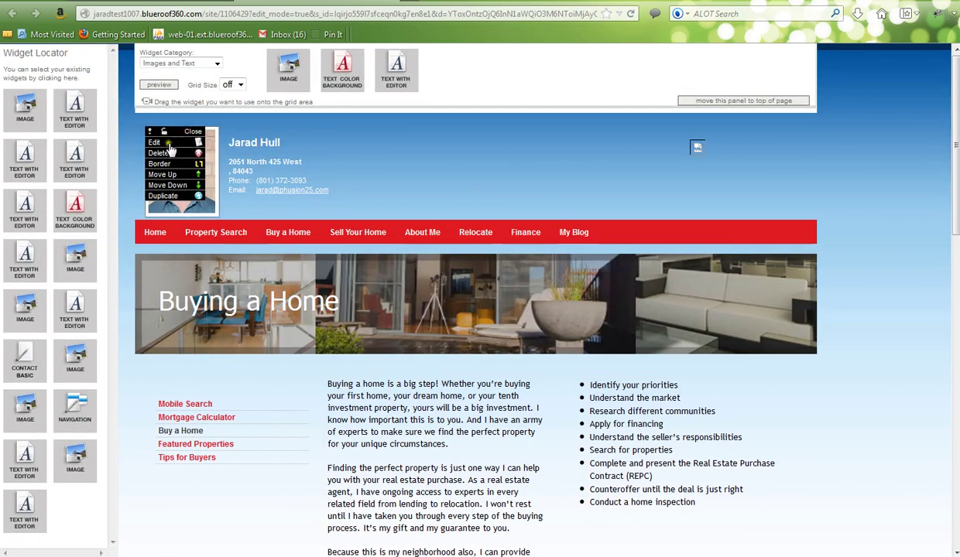
left_click(169, 144)
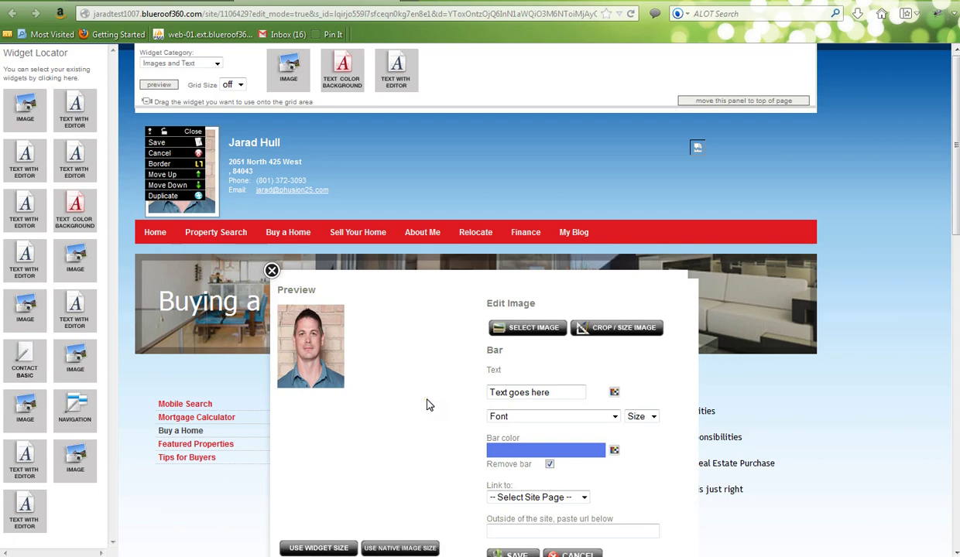
scroll(428, 401, "down", 4)
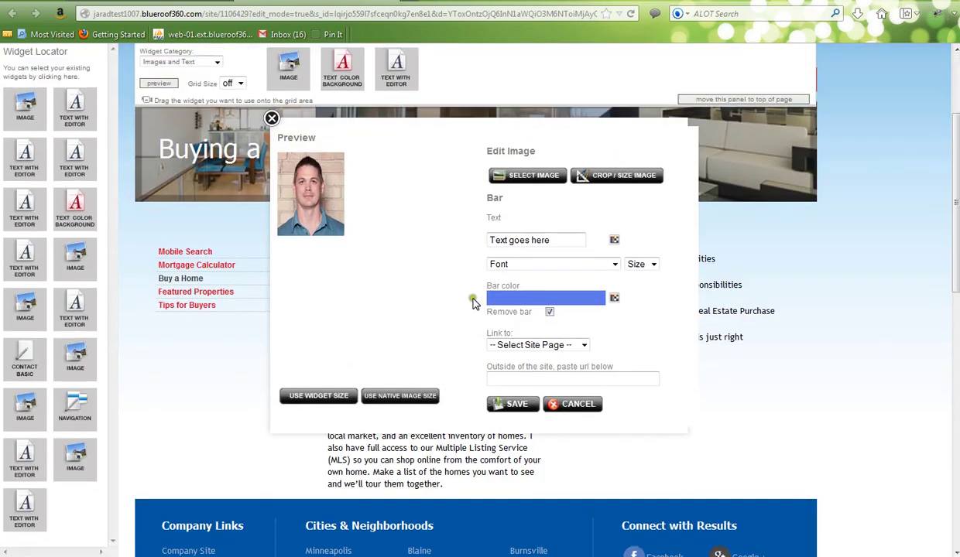
left_click(550, 312)
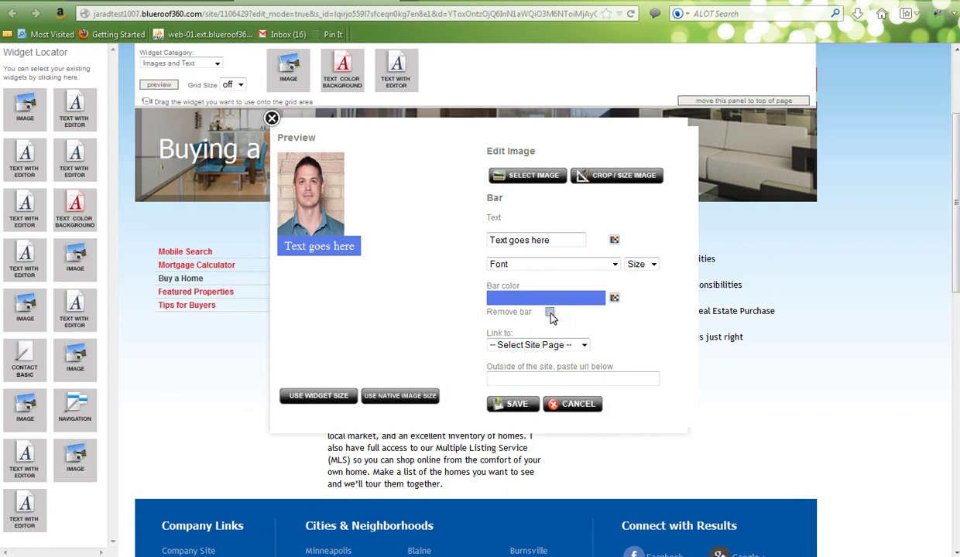
left_click(549, 313)
left_click(550, 313)
left_click(550, 312)
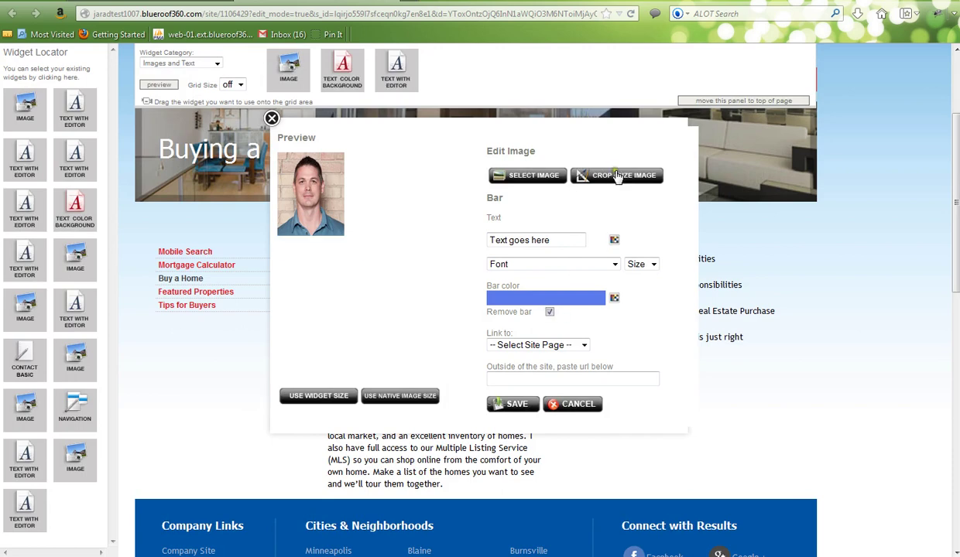
left_click(528, 180)
left_click(580, 406)
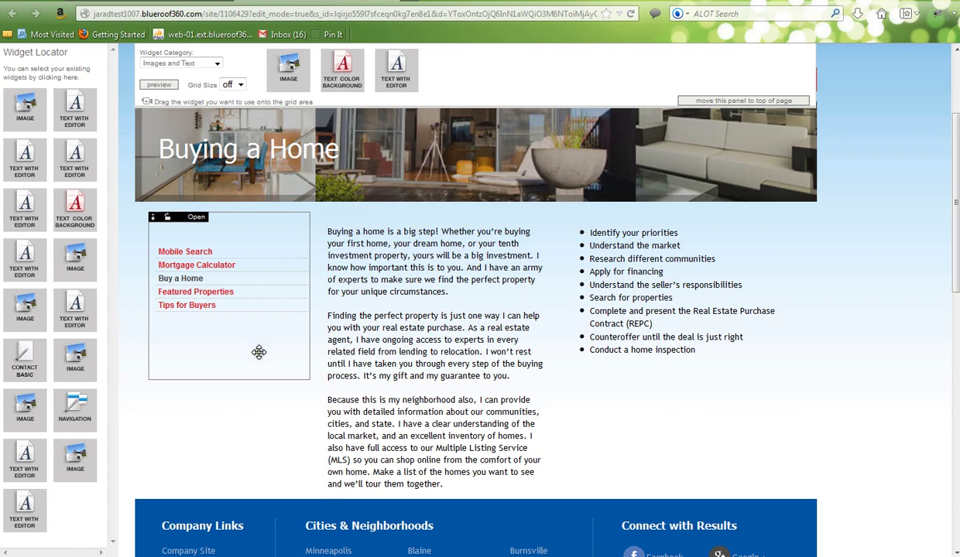
Shrink the sidebar Navigation widget and settle it slightly lower beside the opening paragraphs
left_click_drag(309, 378, 302, 327)
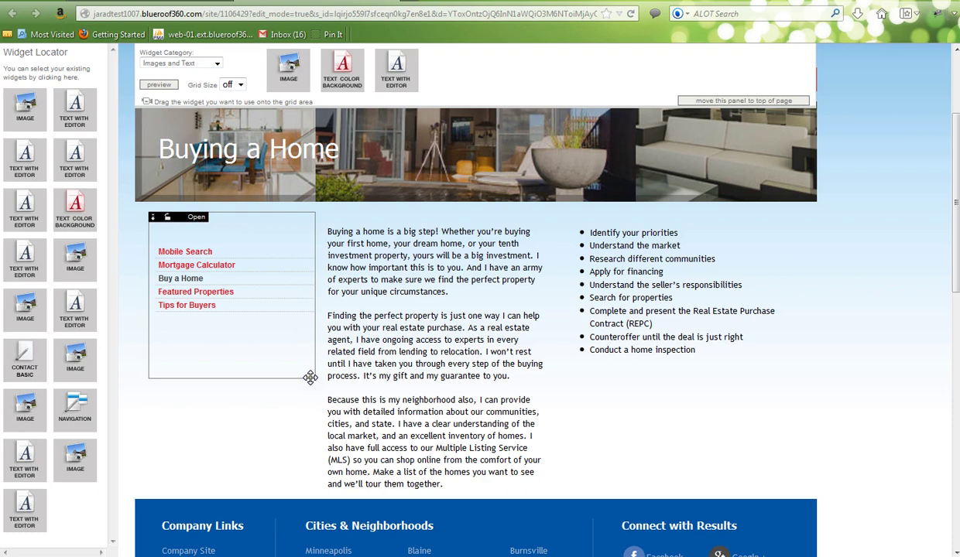
left_click_drag(310, 377, 315, 342)
left_click_drag(264, 234, 263, 294)
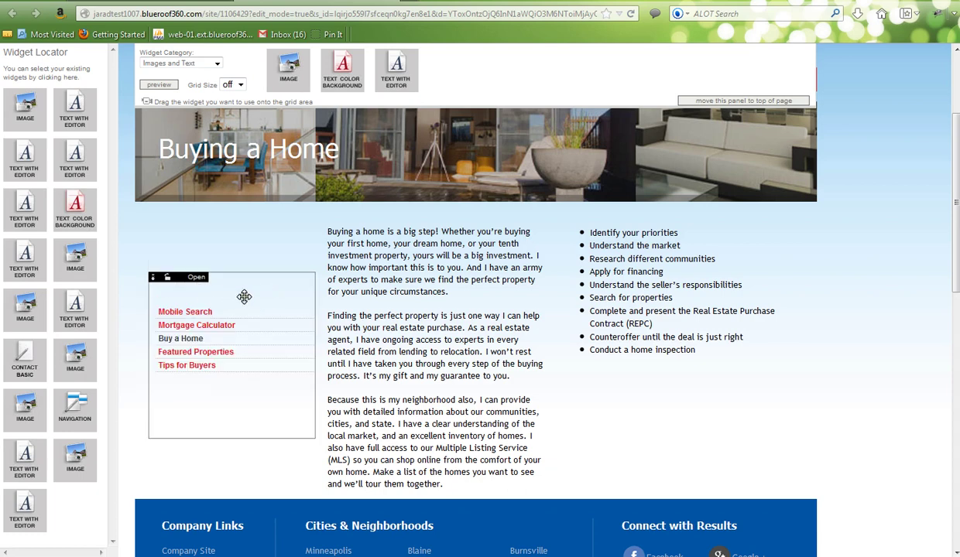
left_click_drag(245, 296, 244, 256)
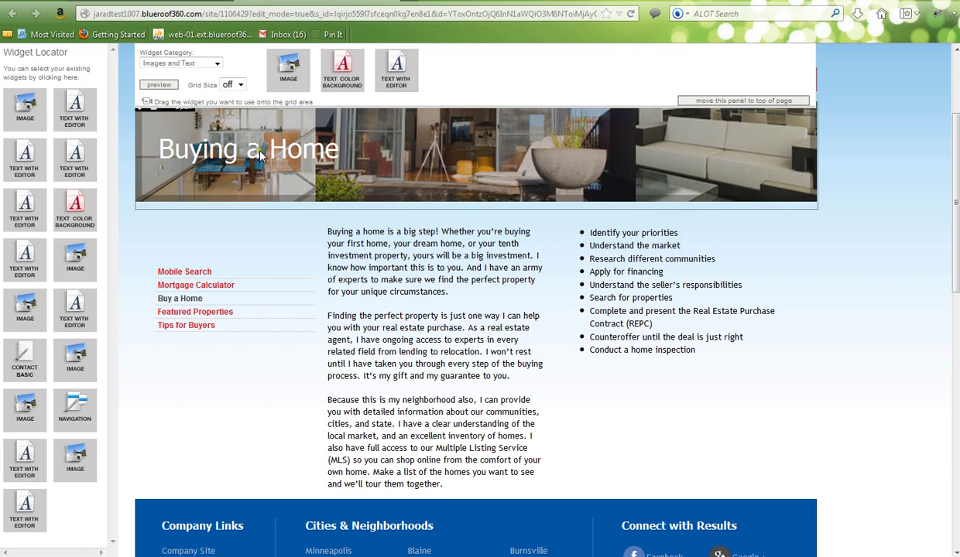
Drag 'Add Your Own Widget' from the General category beneath the sidebar navigation menu
left_click(218, 64)
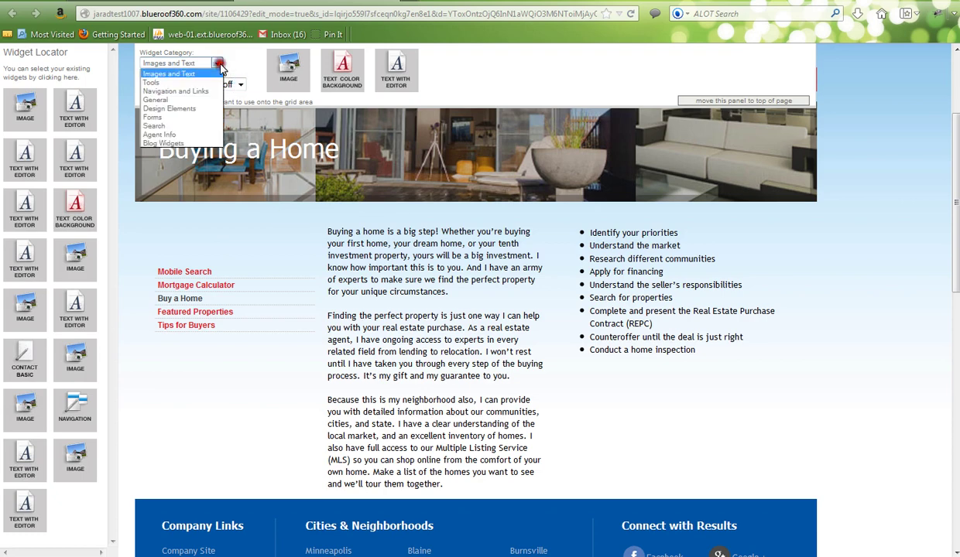
left_click(172, 99)
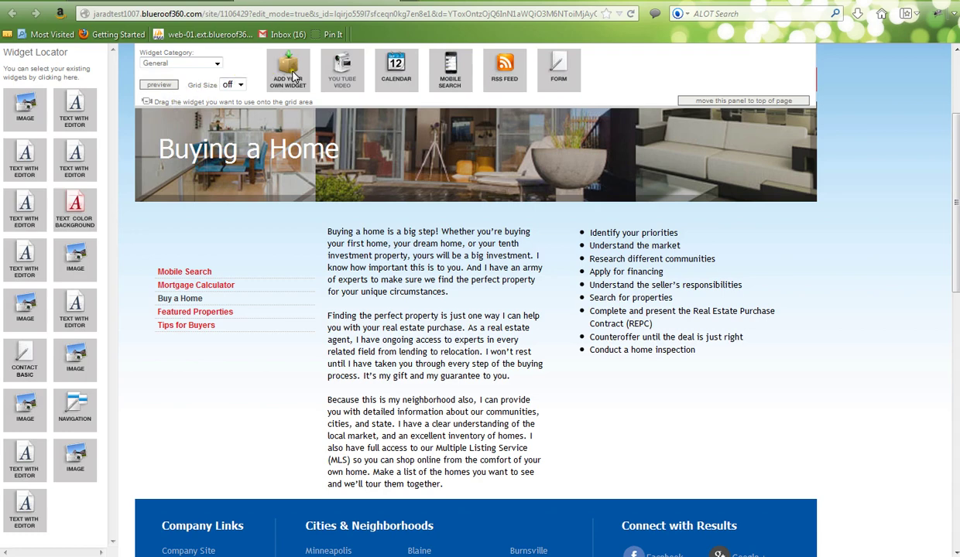
left_click_drag(294, 73, 185, 375)
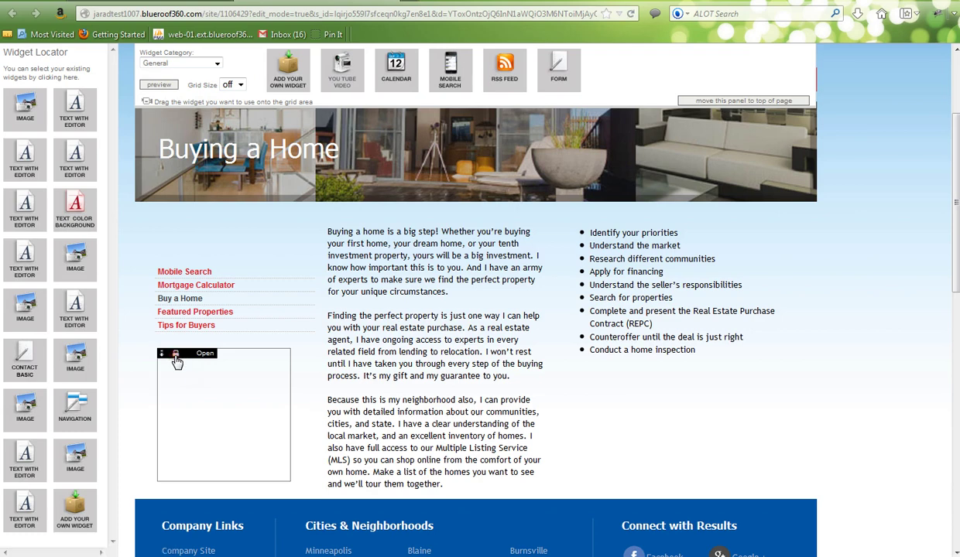
Inspect the empty custom widget's code, close it unsaved, then delete the widget and confirm
left_click(203, 355)
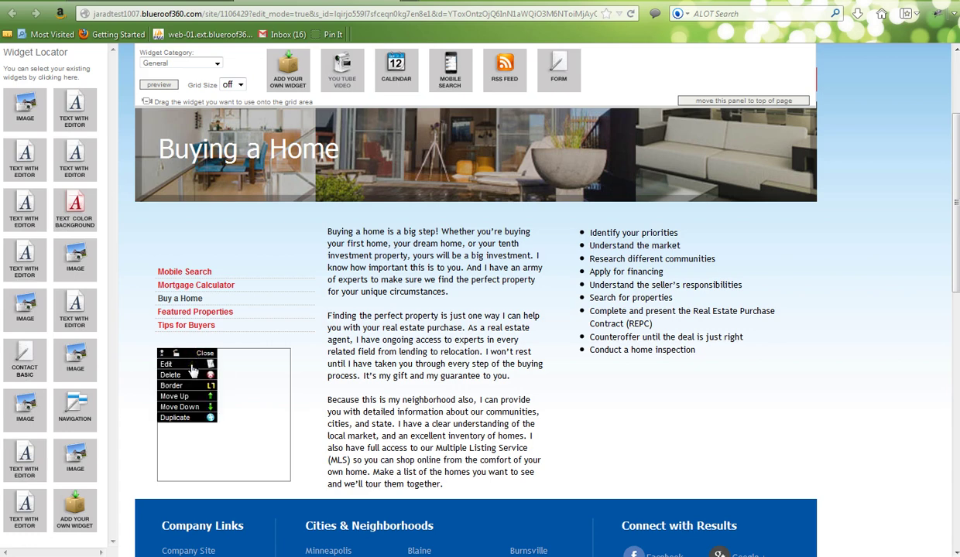
left_click(191, 364)
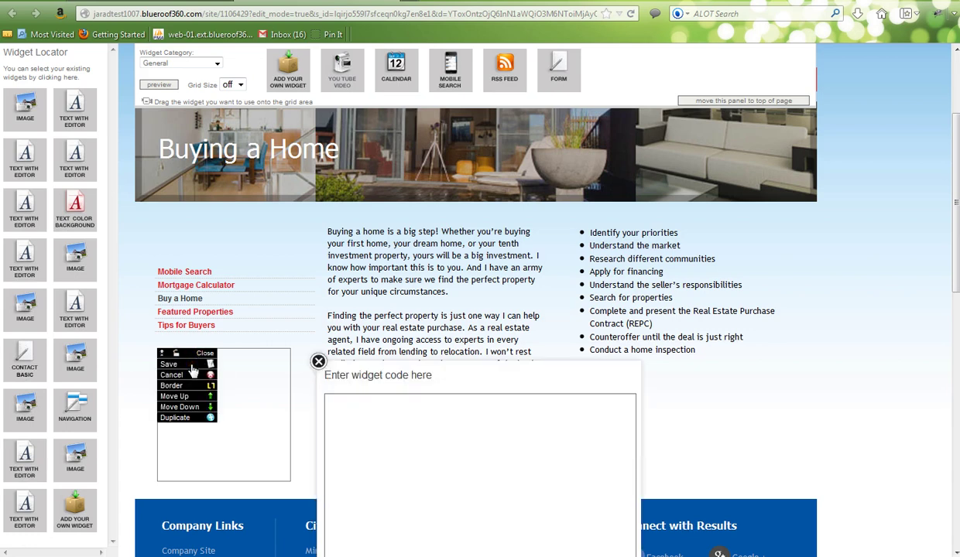
left_click(363, 414)
scroll(373, 418, "down", 3)
scroll(373, 418, "down", 2)
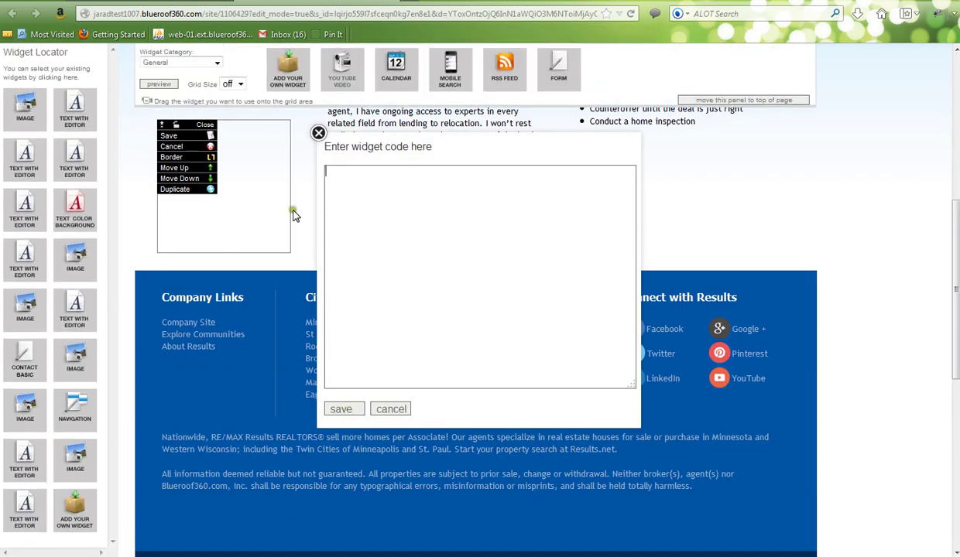
left_click(318, 133)
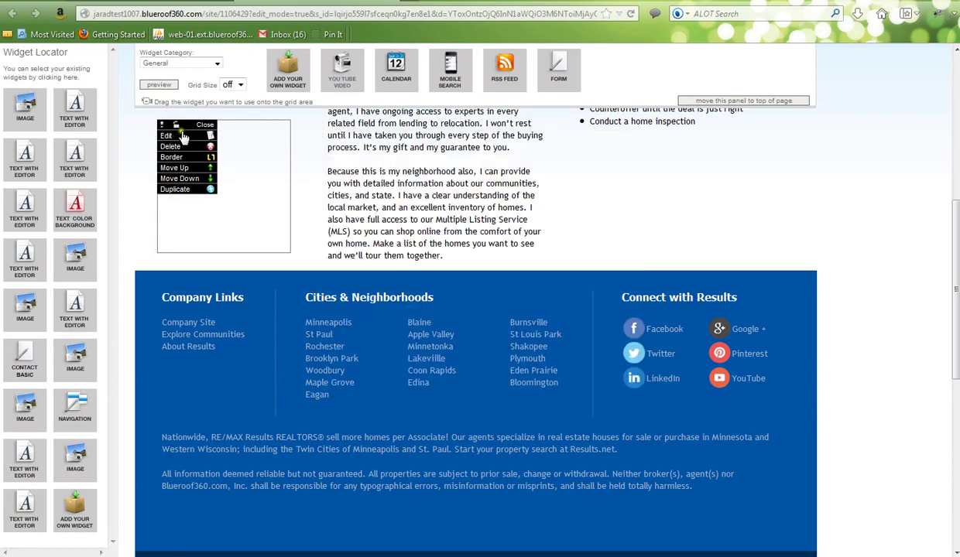
scroll(178, 135, "up", 2)
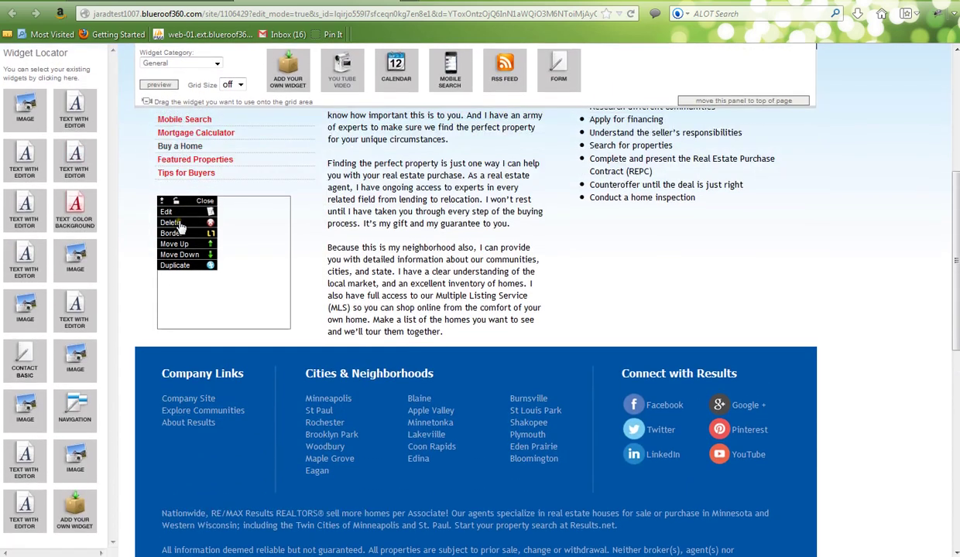
left_click(179, 224)
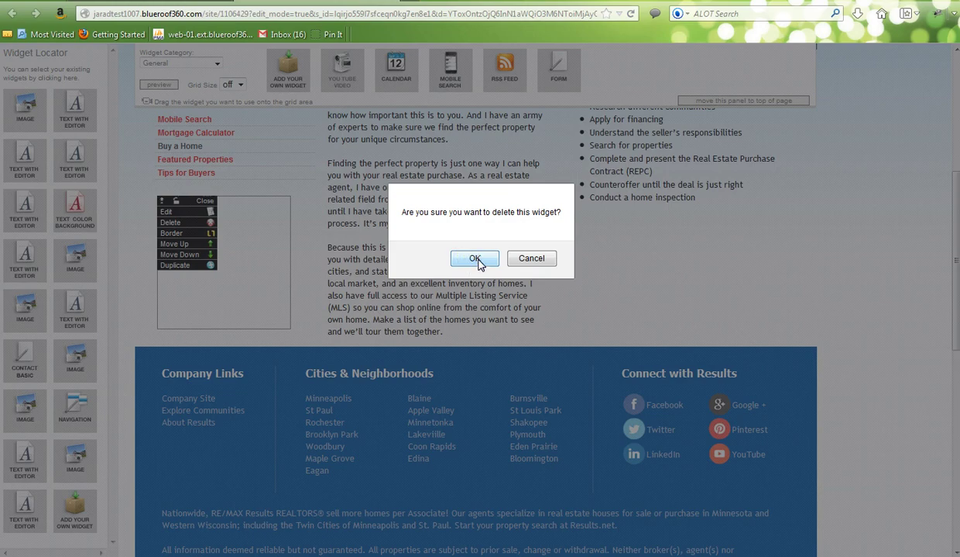
left_click(476, 260)
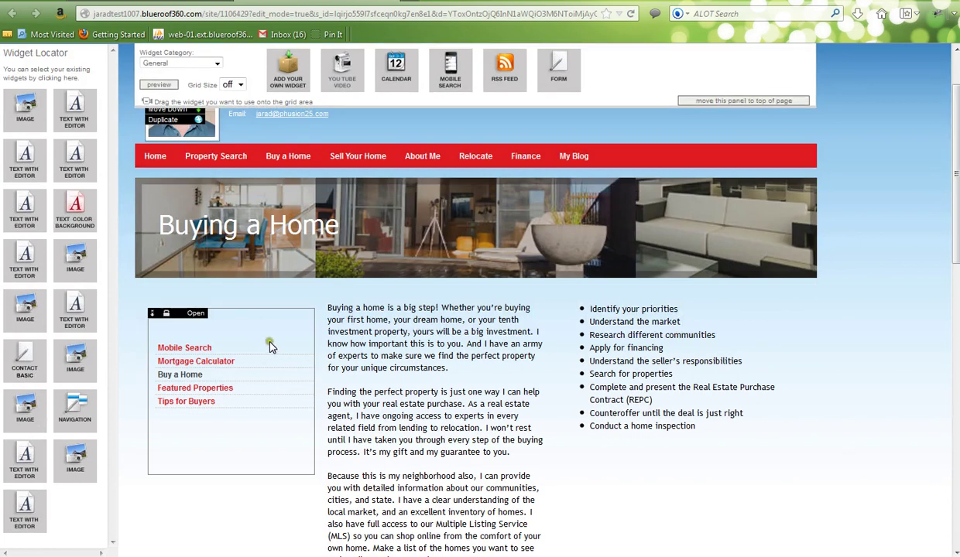
Drag a Text With Editor widget from Images and Text beneath the sidebar navigation menu
left_click(218, 65)
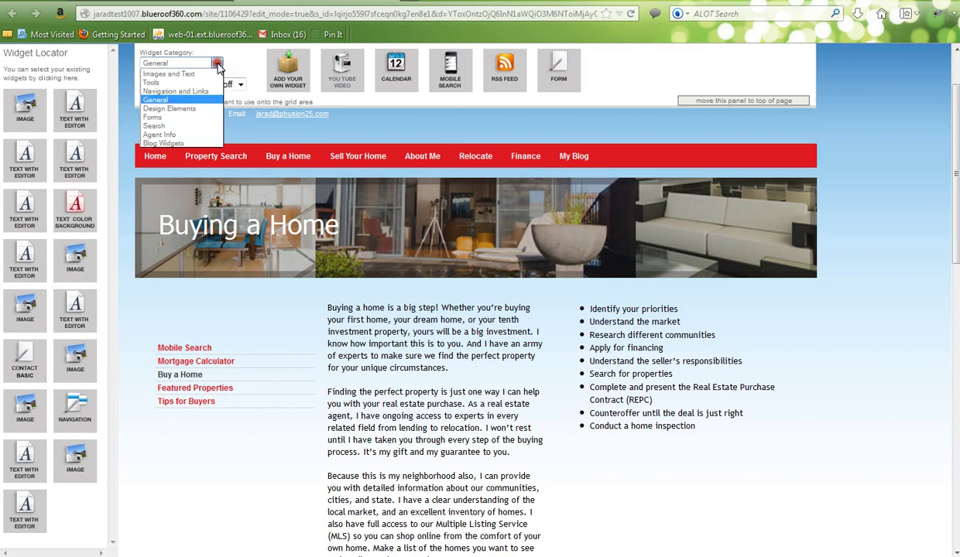
left_click(191, 75)
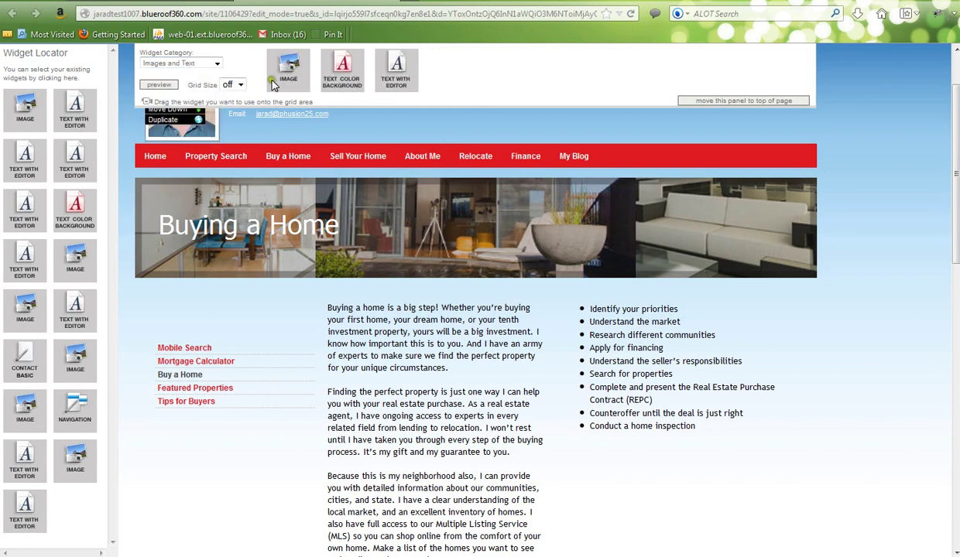
left_click_drag(396, 68, 176, 443)
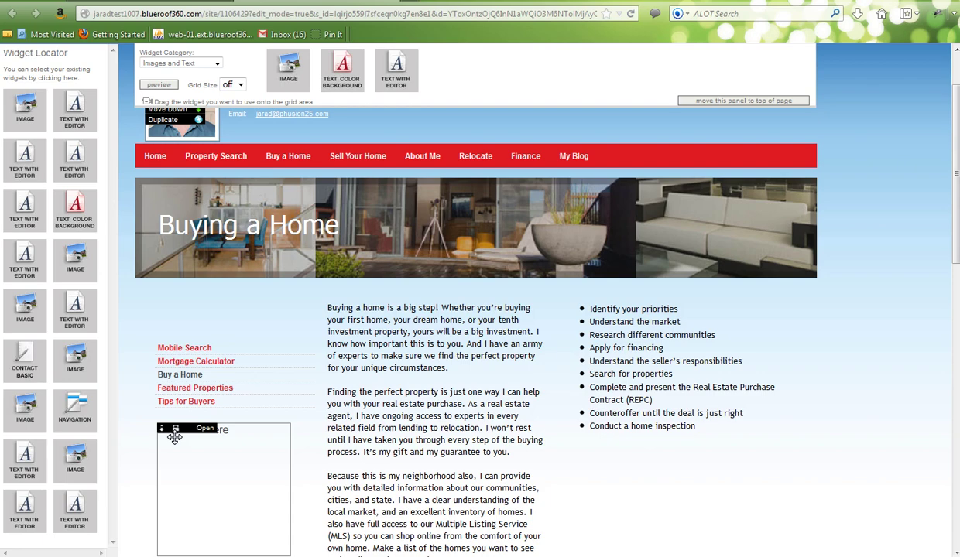
scroll(174, 437, "down", 2)
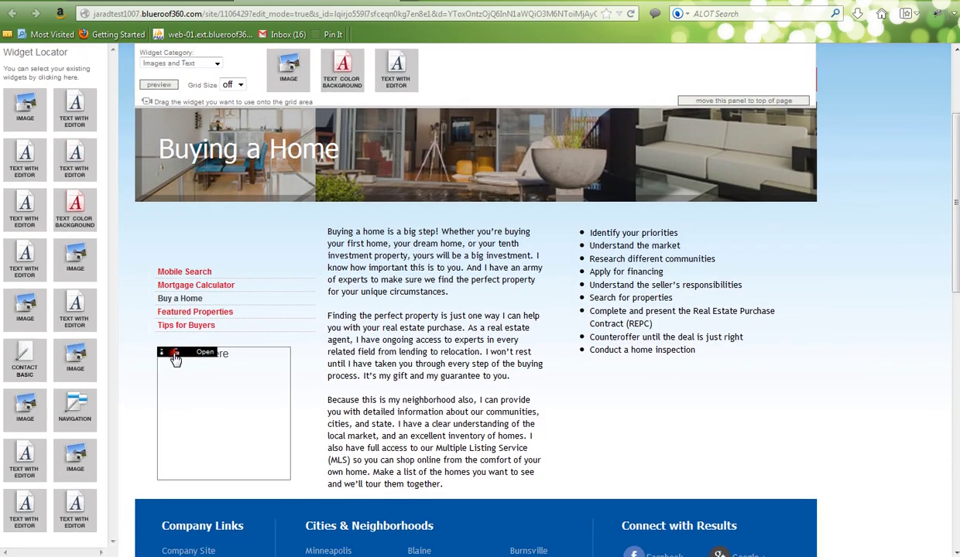
Open the new text widget in its editor and bring up the Insert/edit image dialog
left_click(204, 352)
left_click(177, 363)
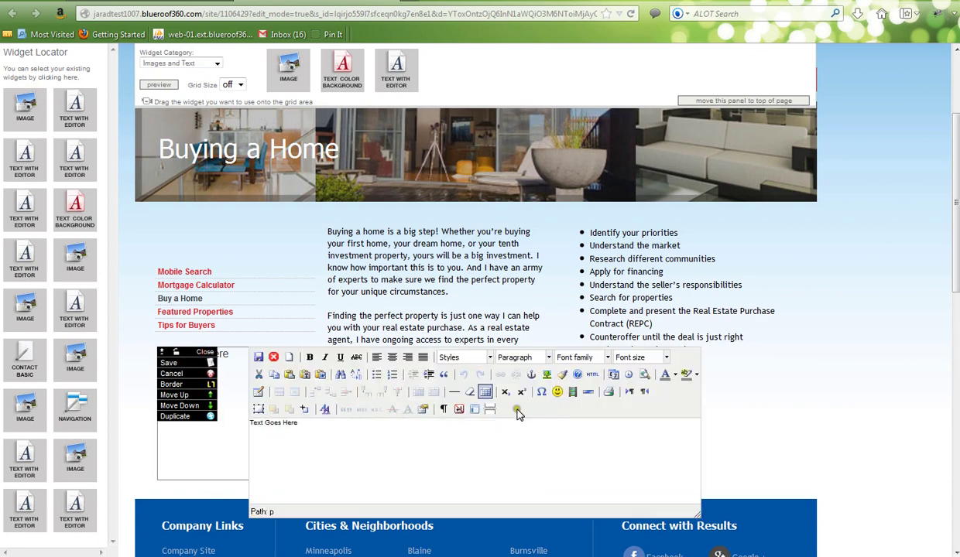
left_click(547, 376)
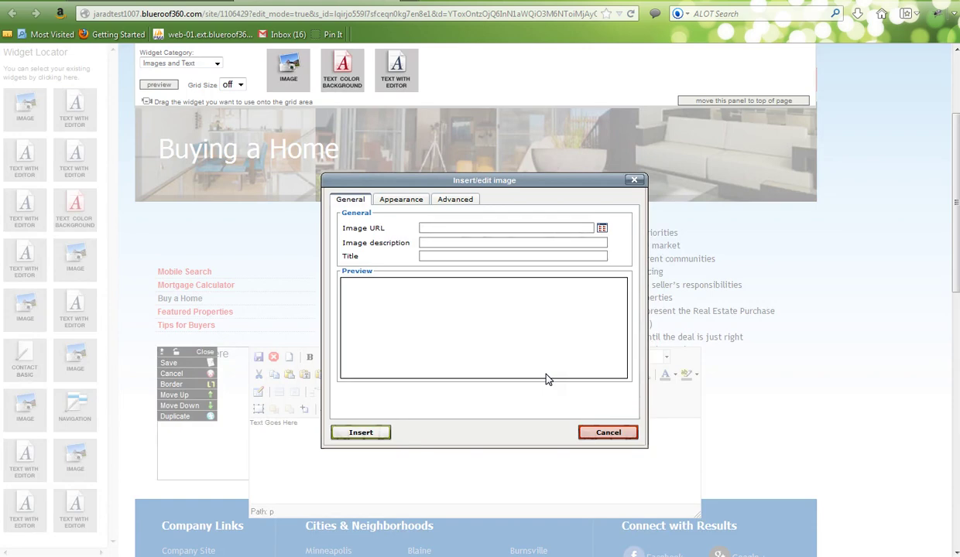
scroll(546, 379, "down", 2)
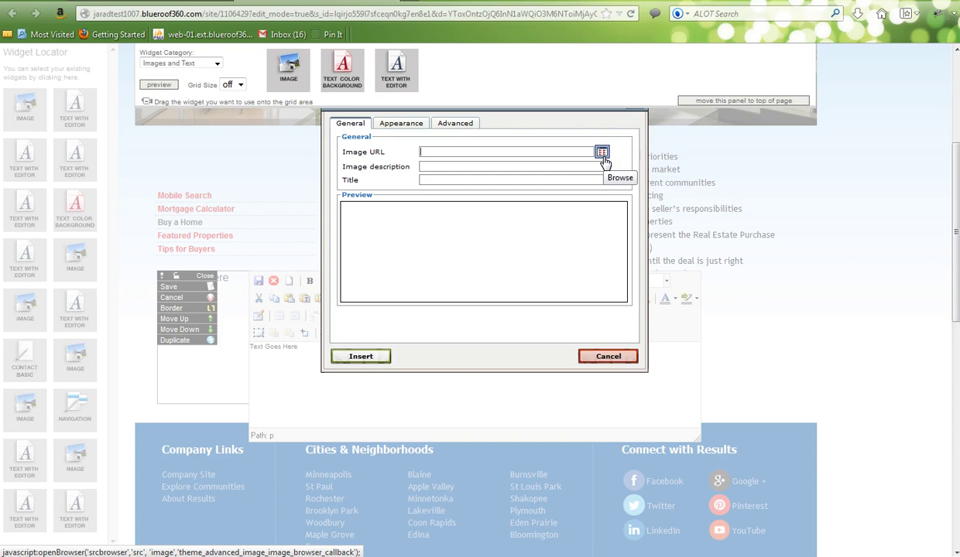
Browse the image library, close it without choosing, cancel the image dialog, and save the placeholder text
left_click(603, 154)
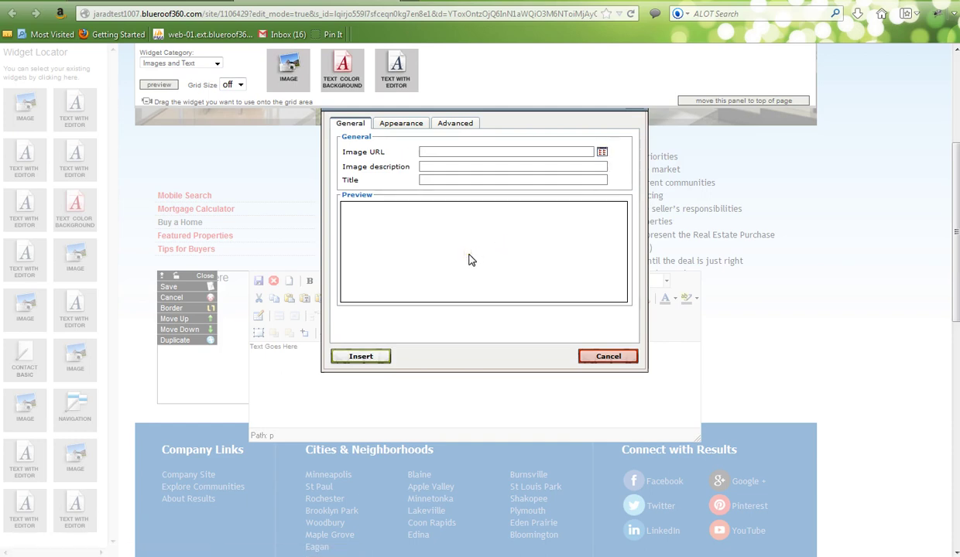
left_click(603, 154)
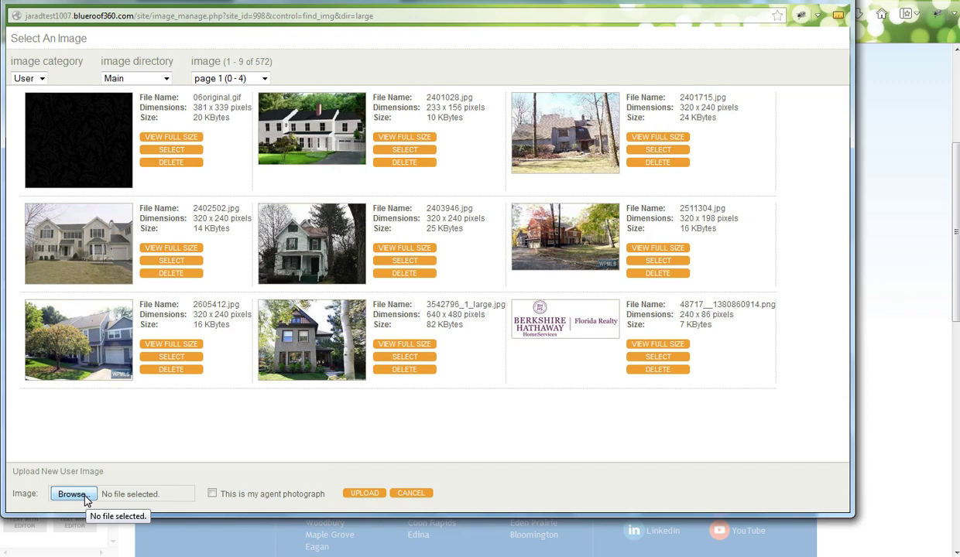
left_click(412, 494)
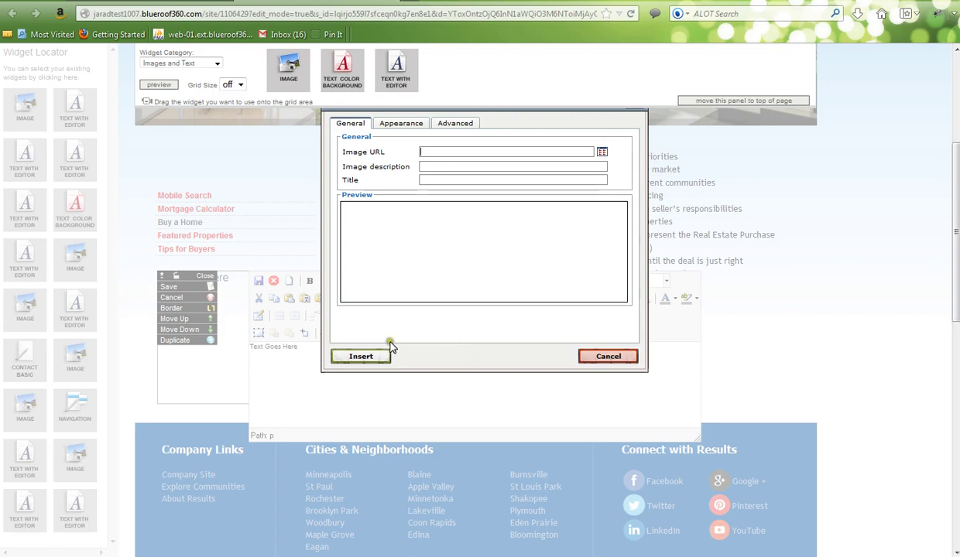
left_click(618, 357)
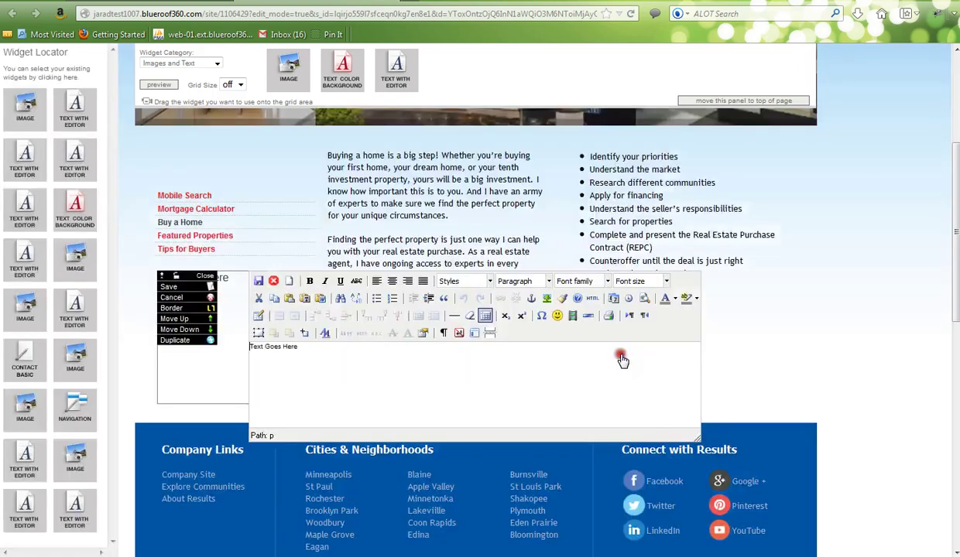
left_click(258, 283)
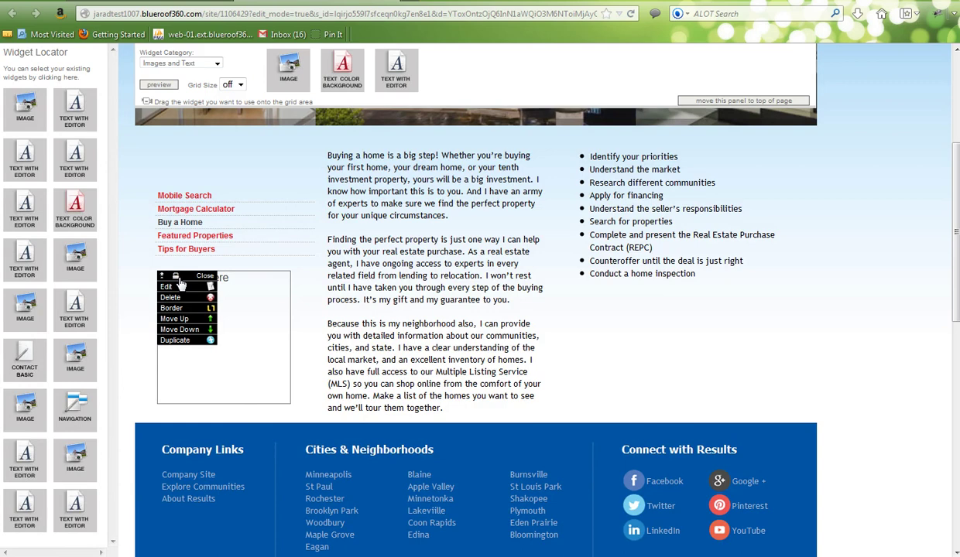
In Buy a Home's page info, enable Show in Navigation and Active, then click UPDATE
left_click(179, 2)
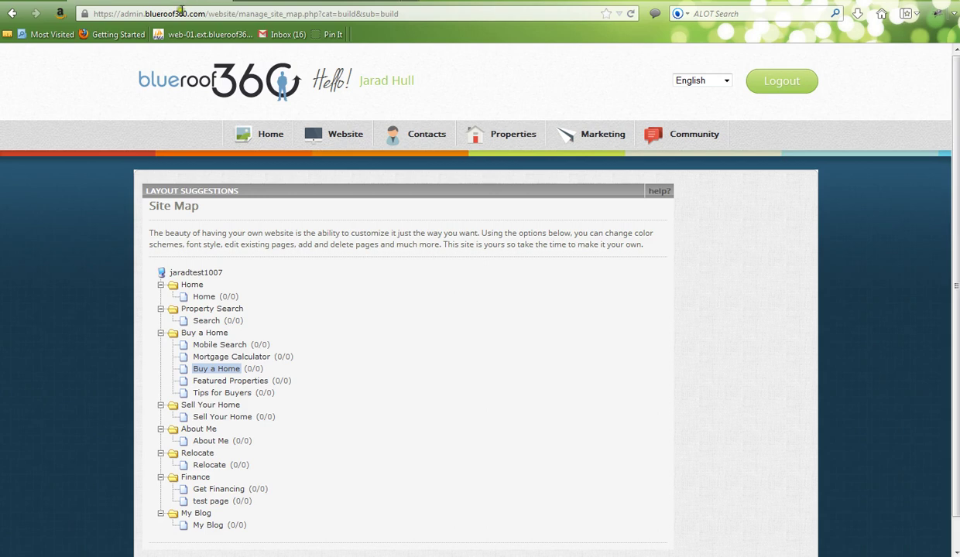
left_click(224, 369)
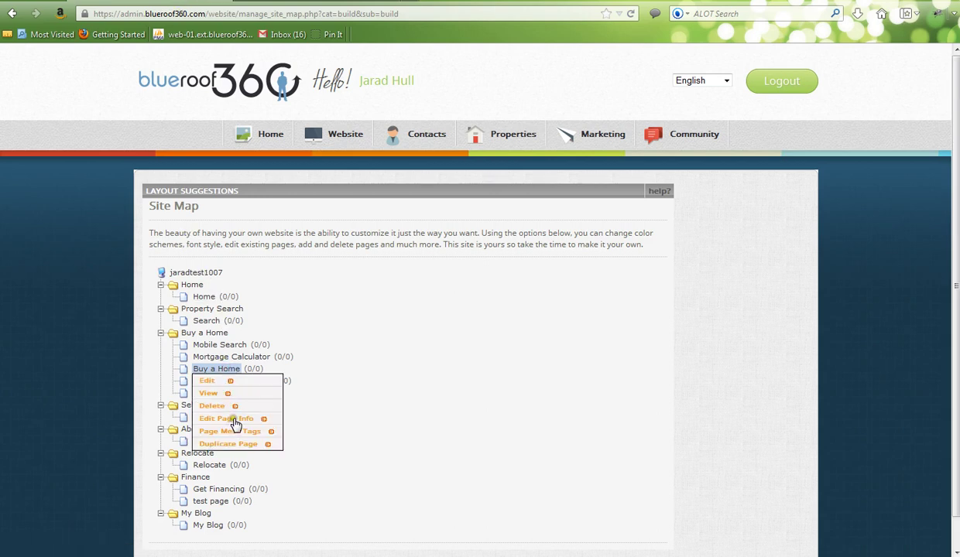
left_click(237, 422)
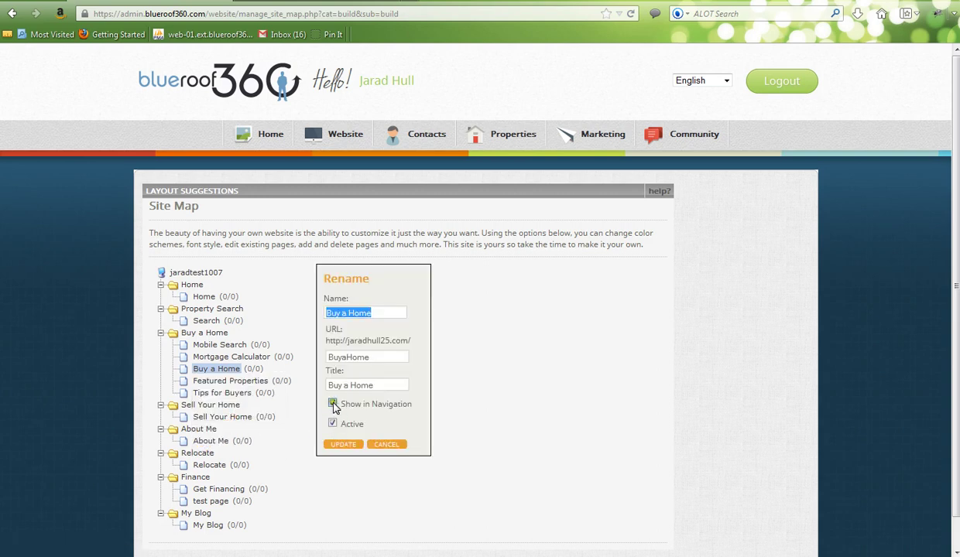
left_click(333, 405)
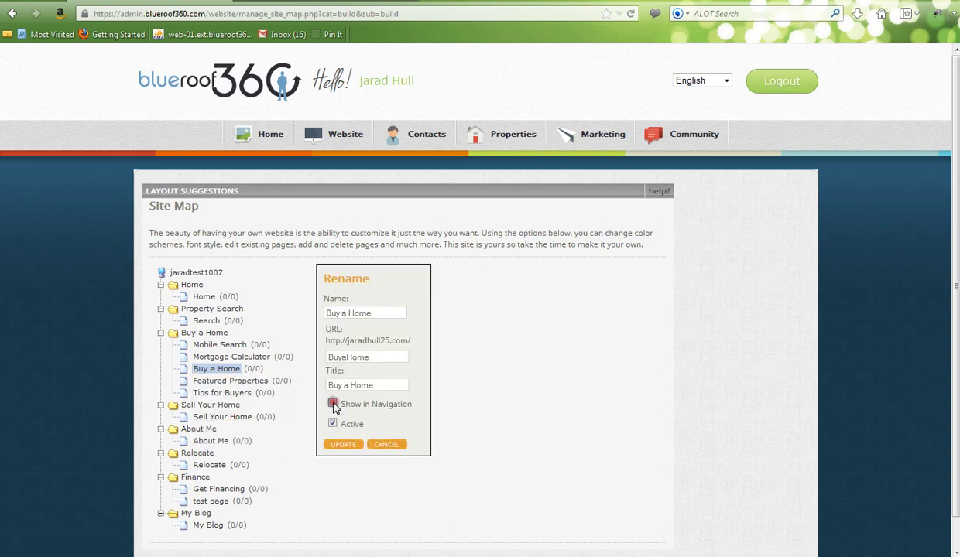
left_click(332, 425)
left_click(333, 405)
left_click(332, 423)
left_click(343, 445)
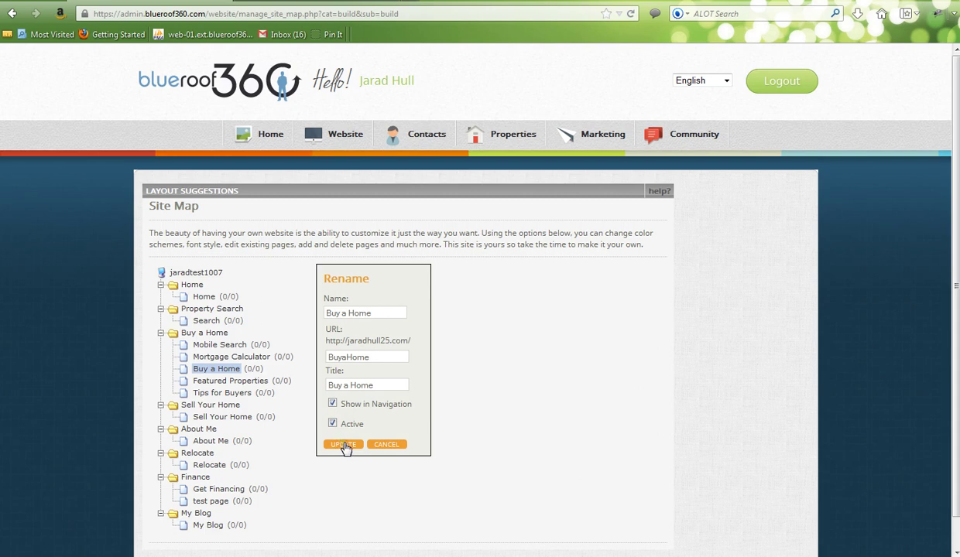